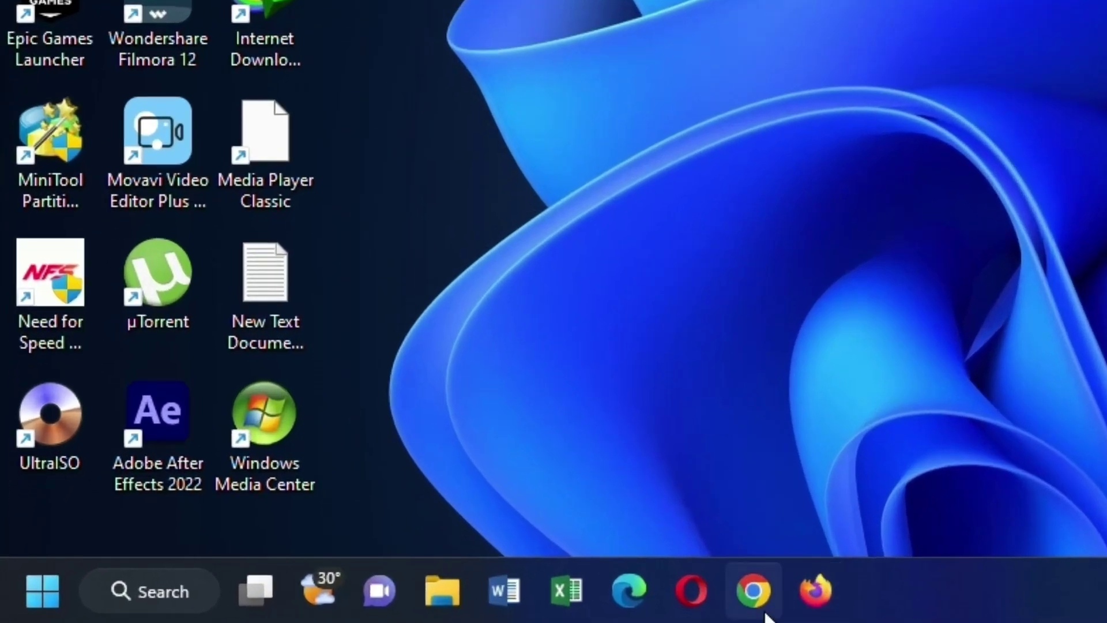
Search Google for 'k lite codec' in Chrome.
left_click(754, 590)
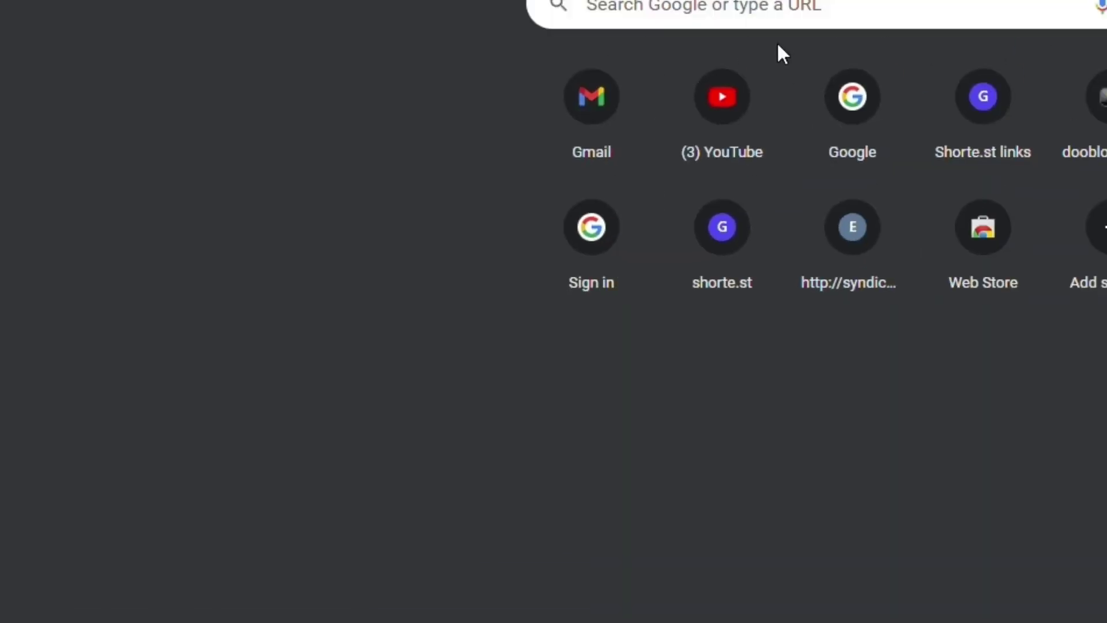
left_click(524, 196)
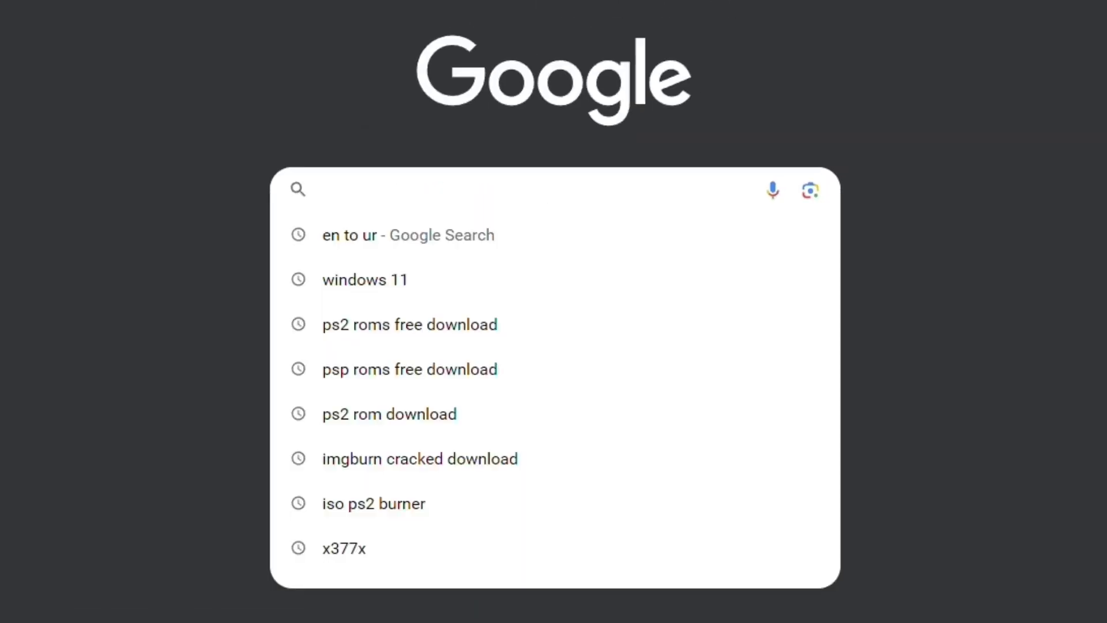
type("k lite ")
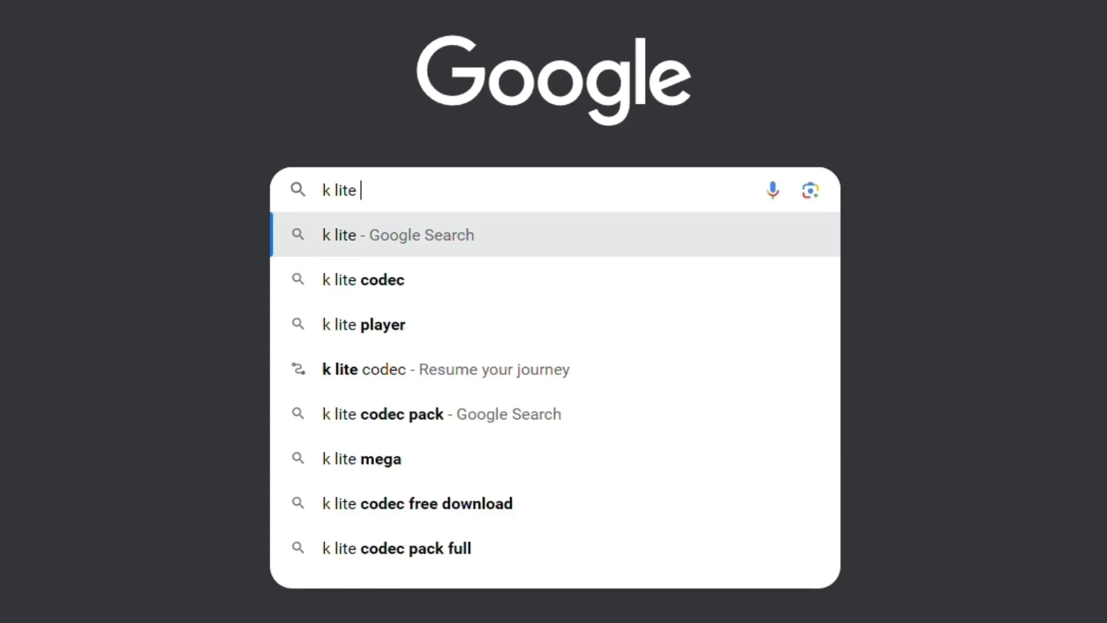
type("code")
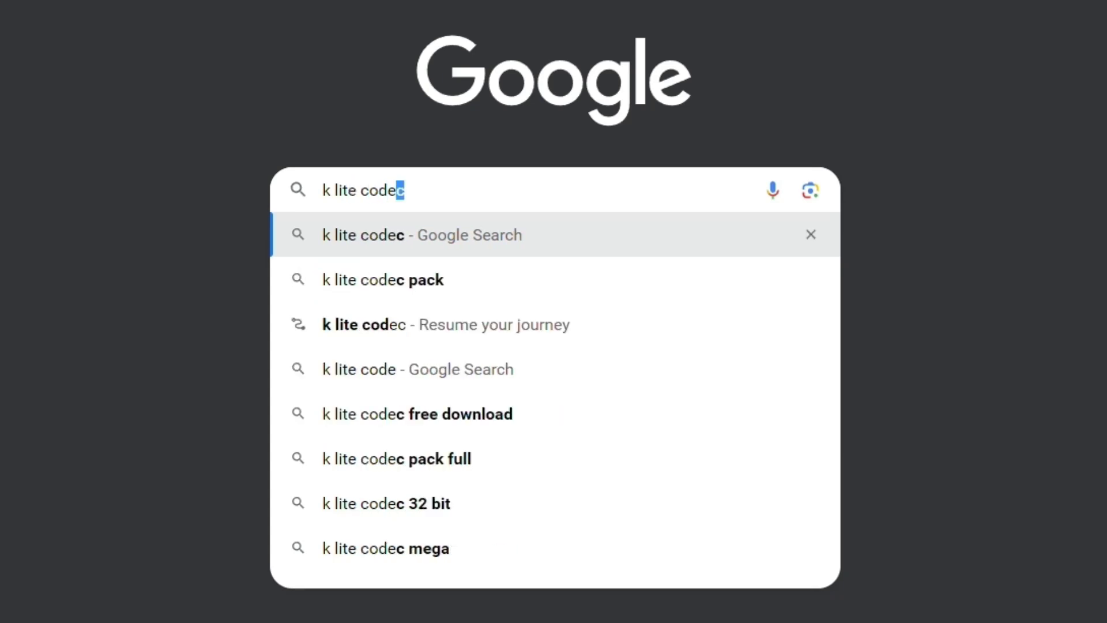
type("c")
key("Return")
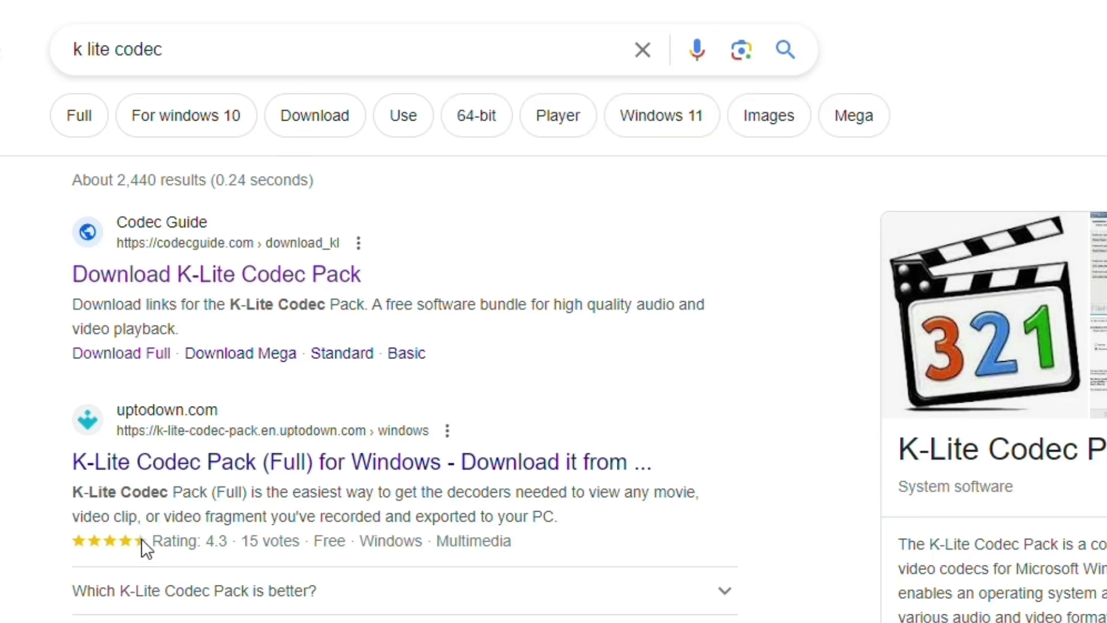
Go to codecguide.com's download page and choose the Mega variant.
left_click(219, 295)
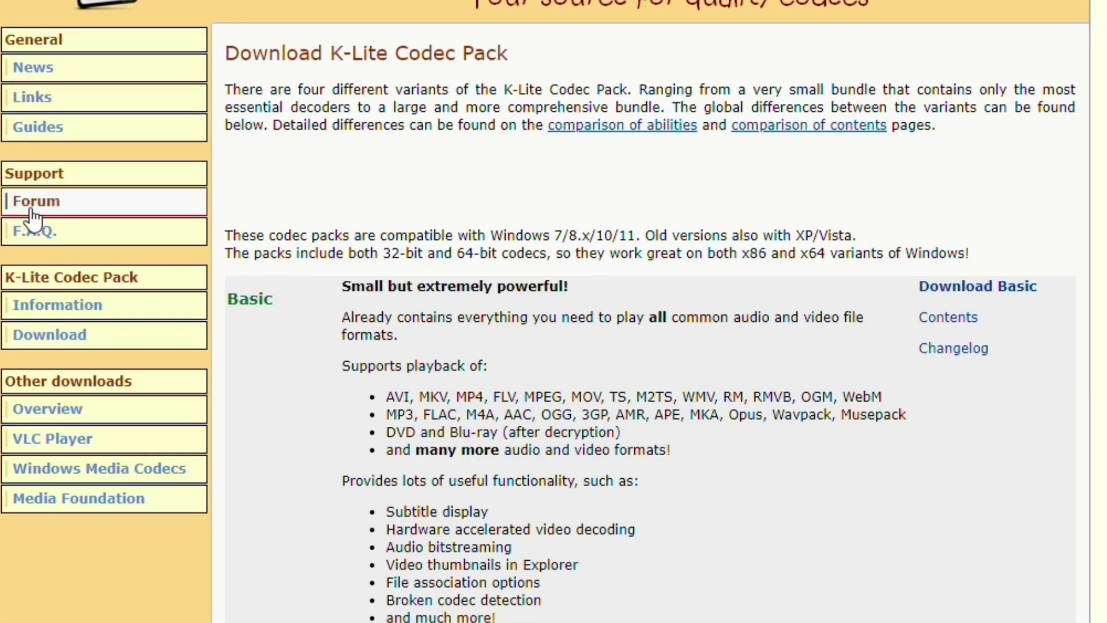
scroll(330, 355, "down", 2)
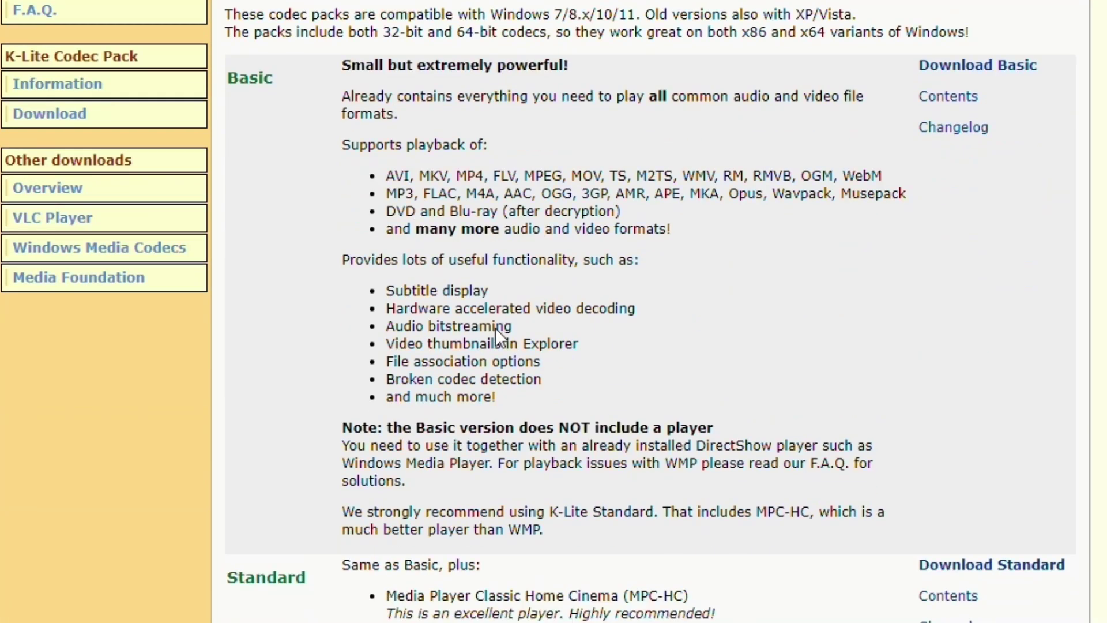
scroll(496, 329, "down", 3)
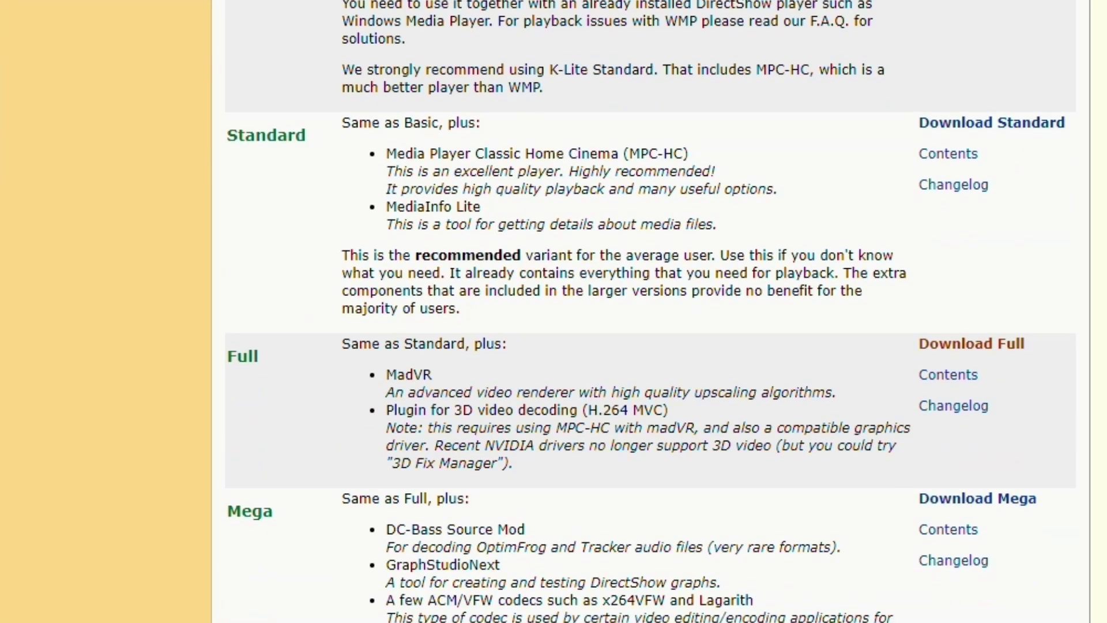
scroll(649, 346, "down", 3)
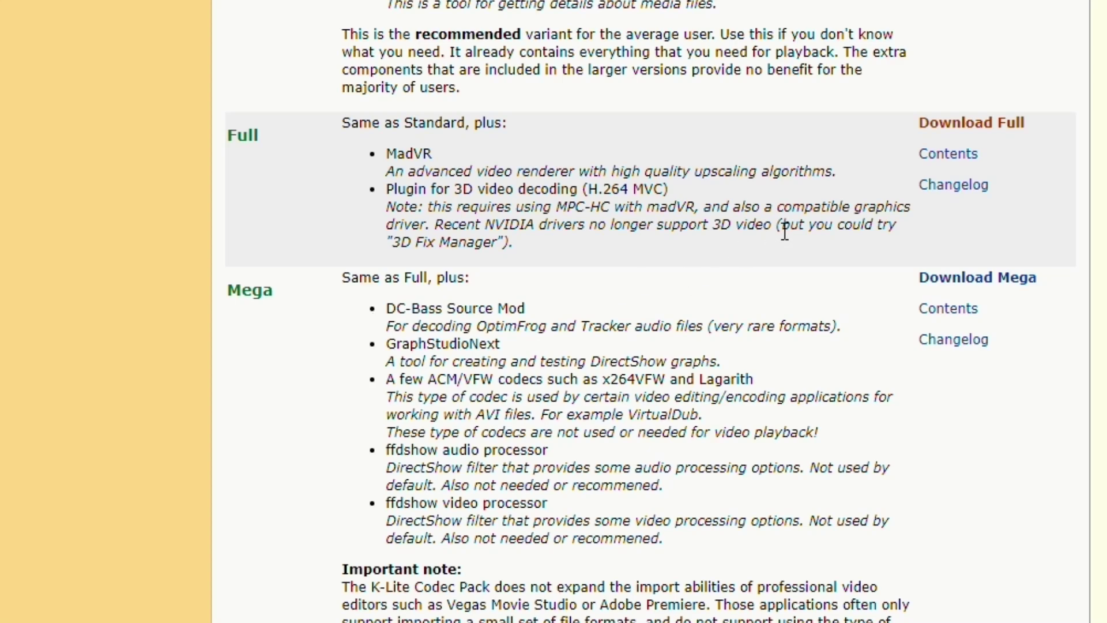
left_click(942, 278)
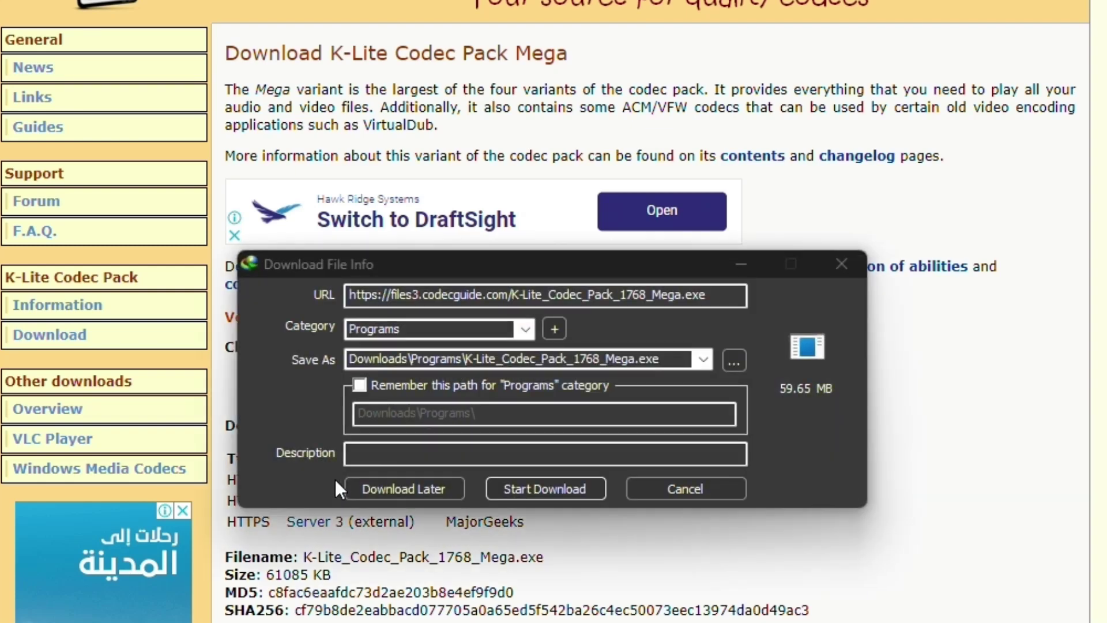
Start the K-Lite_Codec_Pack_1768_Mega.exe download in IDM with per-connection details shown.
left_click(550, 487)
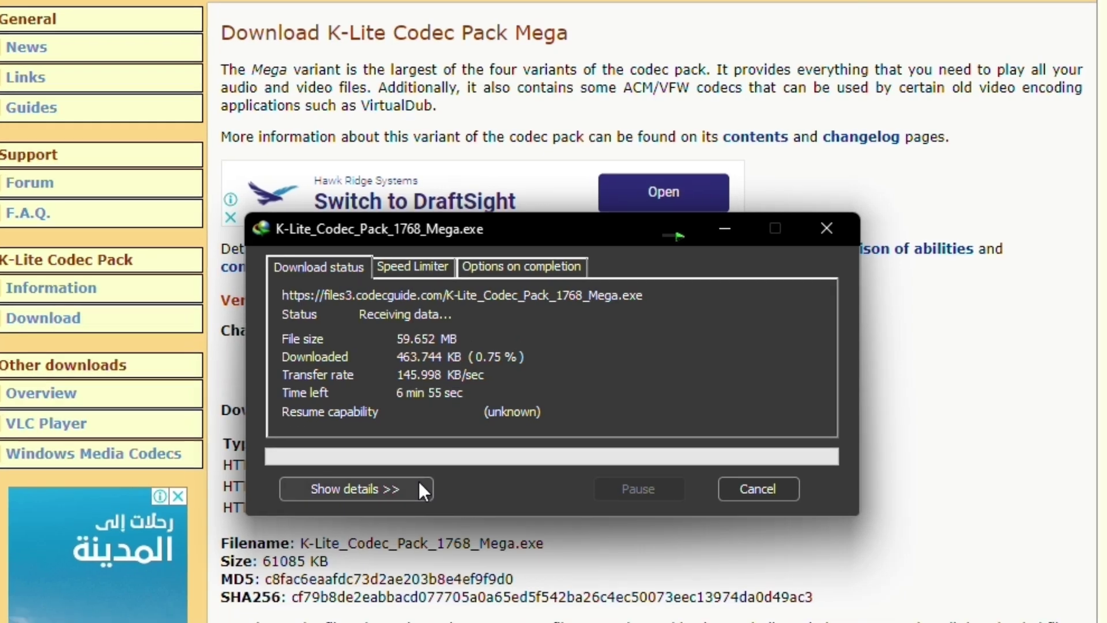
left_click(419, 485)
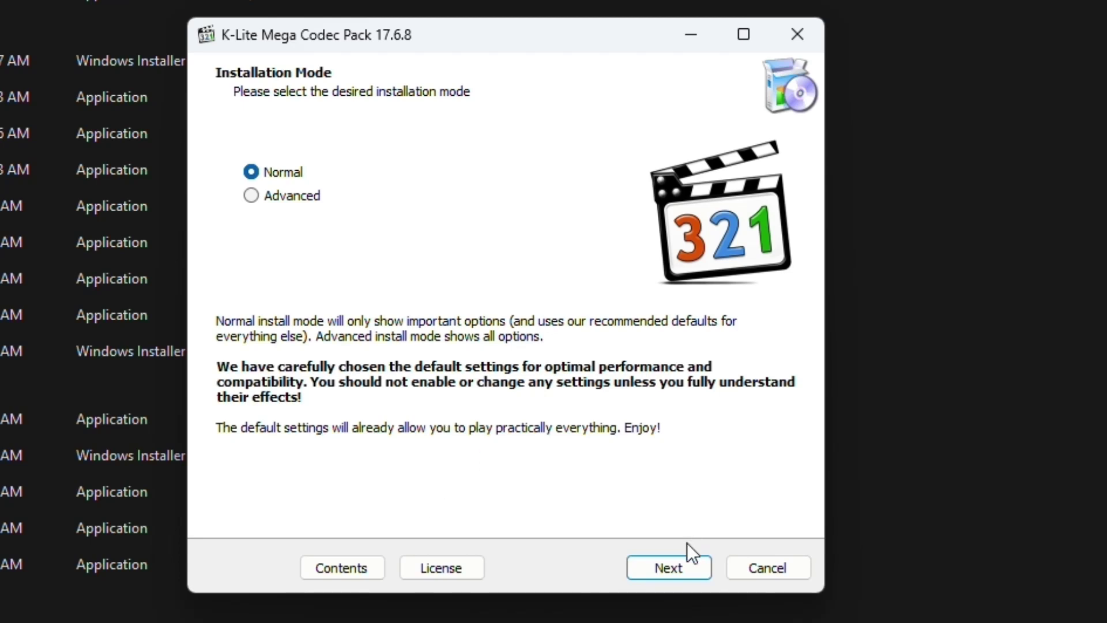
Accept defaults for installation mode, players, shortcuts, MPC-HC, decoding, languages and stereo audio.
left_click(683, 568)
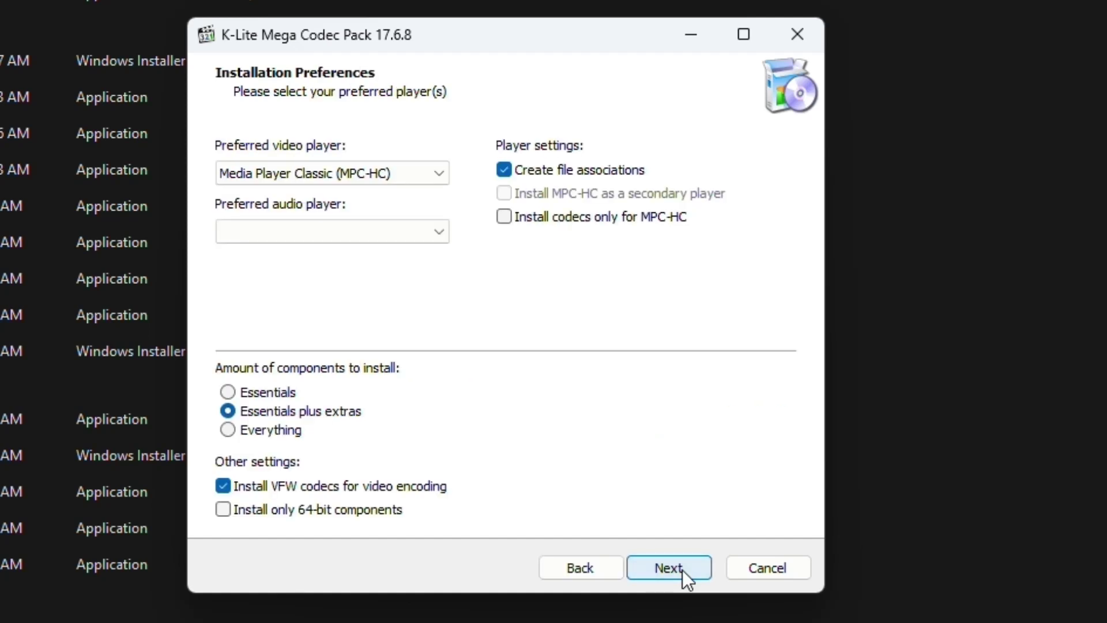
left_click(682, 570)
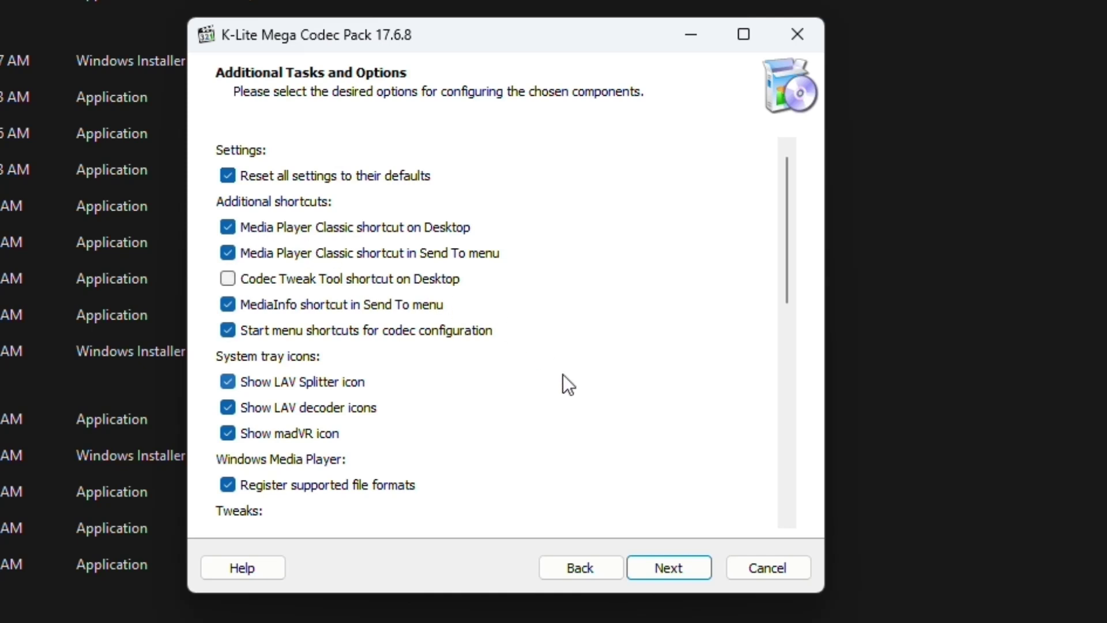
left_click(697, 563)
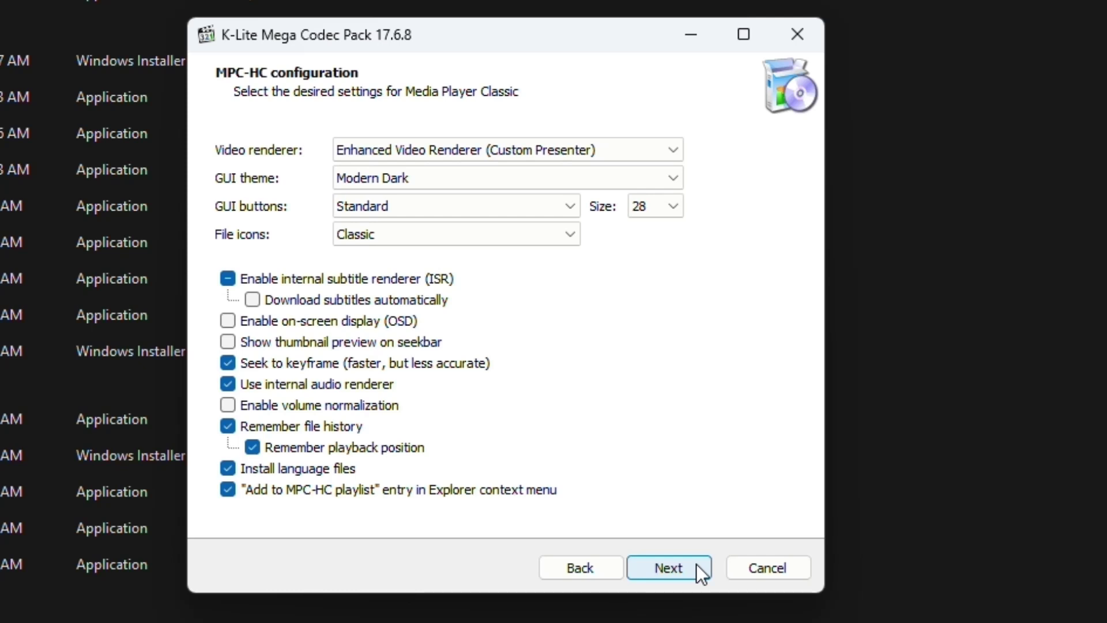
left_click(696, 563)
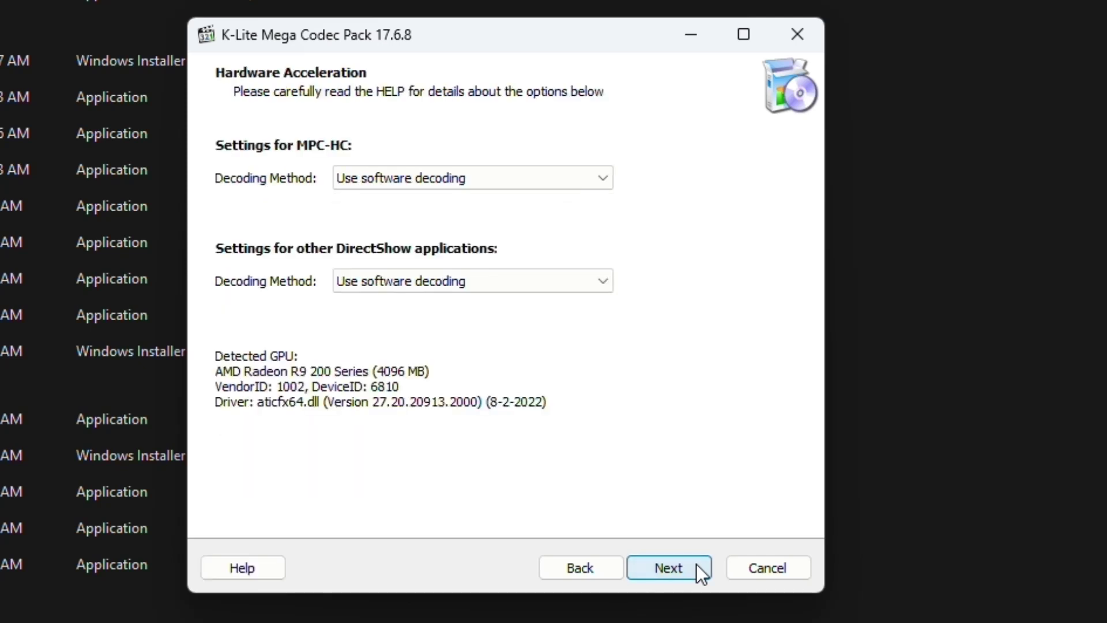
left_click(697, 564)
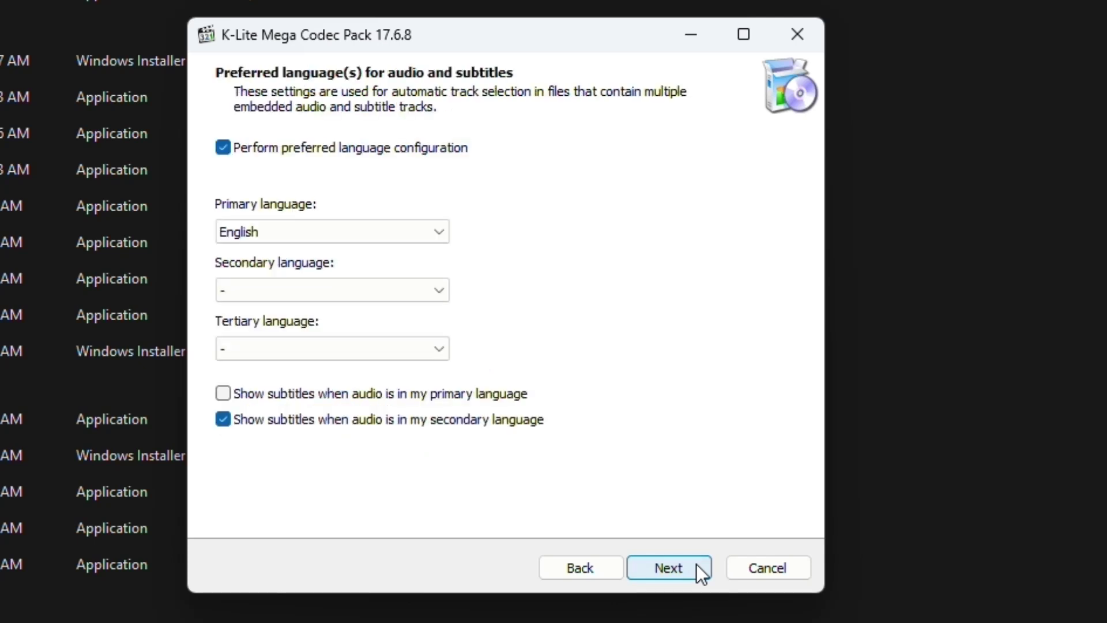
left_click(696, 563)
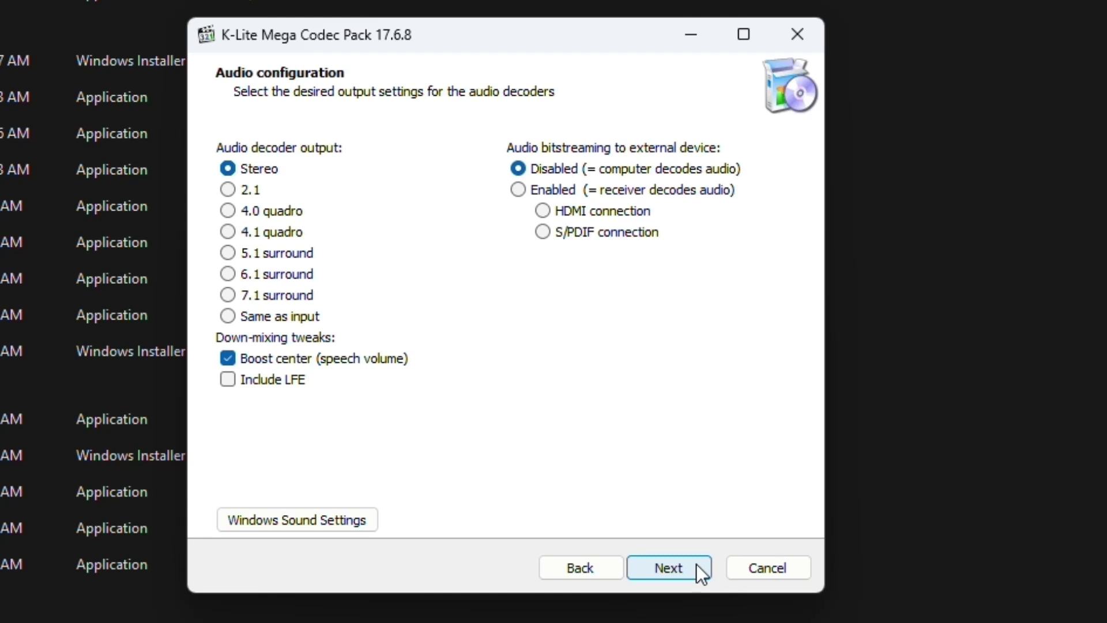
left_click(697, 563)
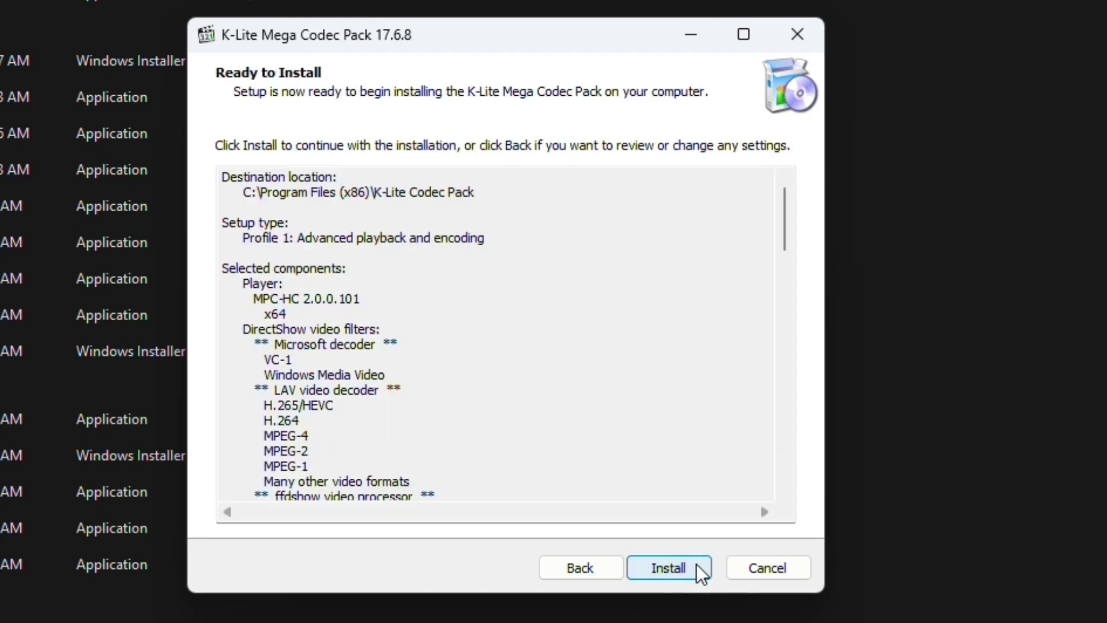
Install the codec pack and finish the wizard.
left_click(697, 563)
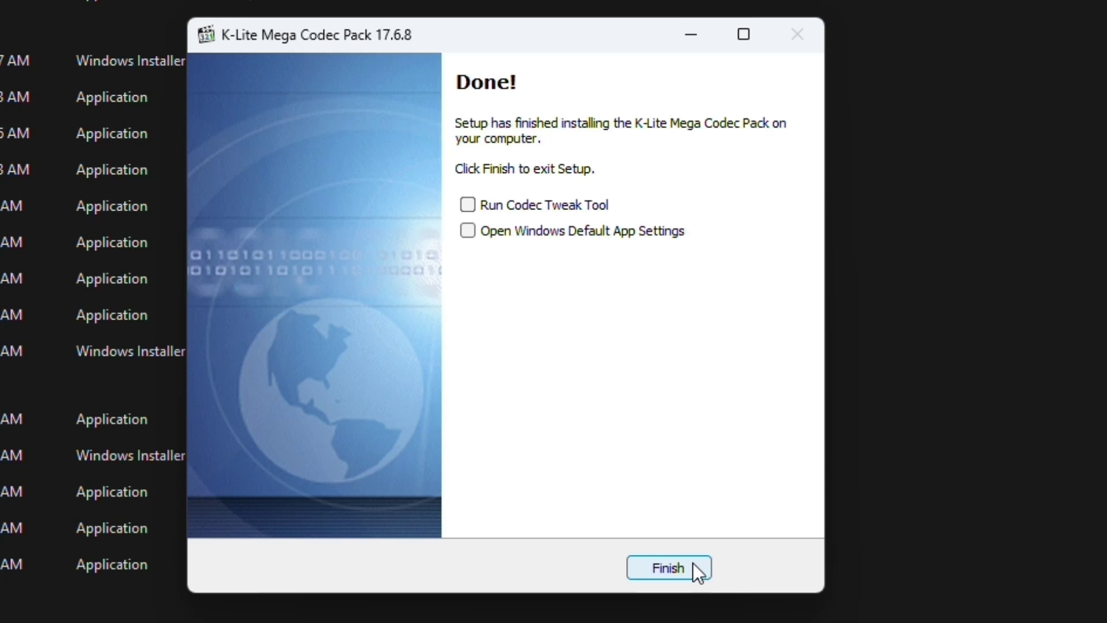
left_click(679, 574)
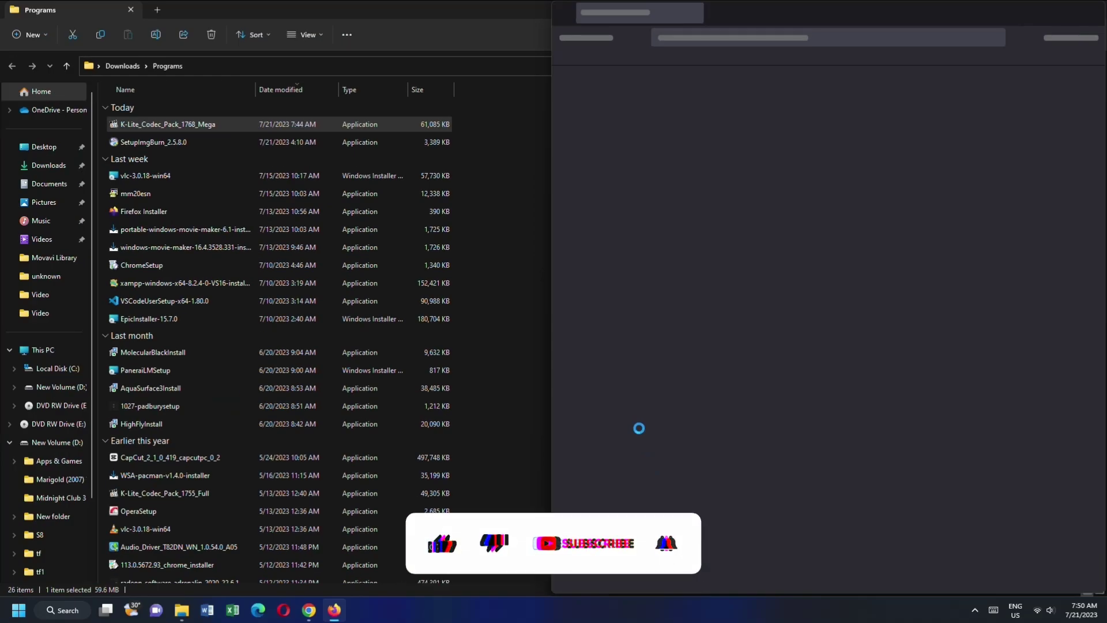